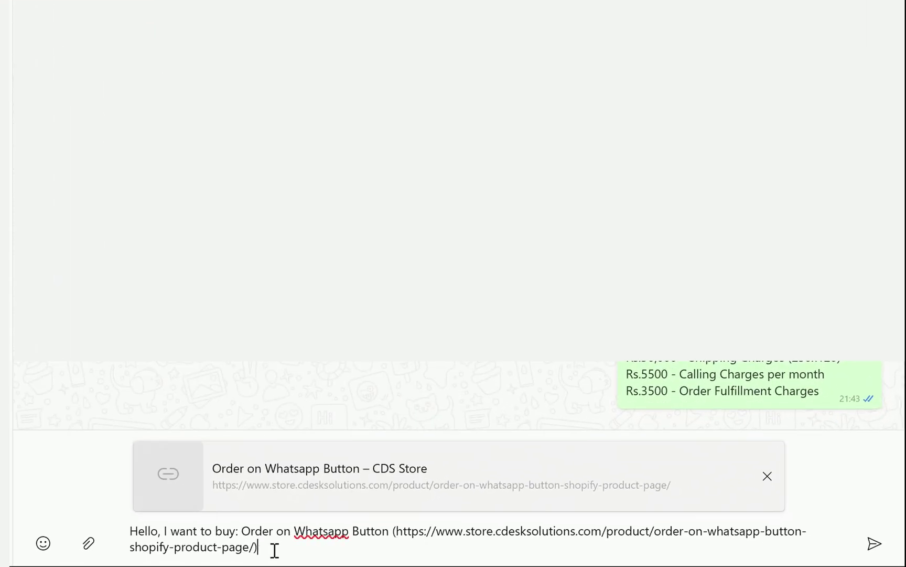
Send the pre-filled 'Hello, I want to buy' WhatsApp message with the product link.
key("Return")
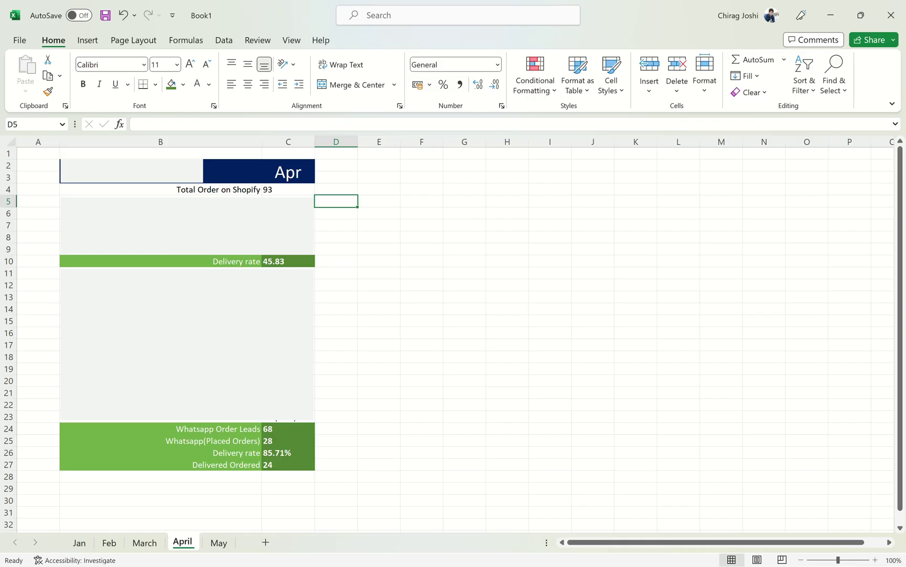
Compare April's 93 Shopify orders with 68 WhatsApp leads, then follow the bit.ly snippet link.
left_click(291, 190)
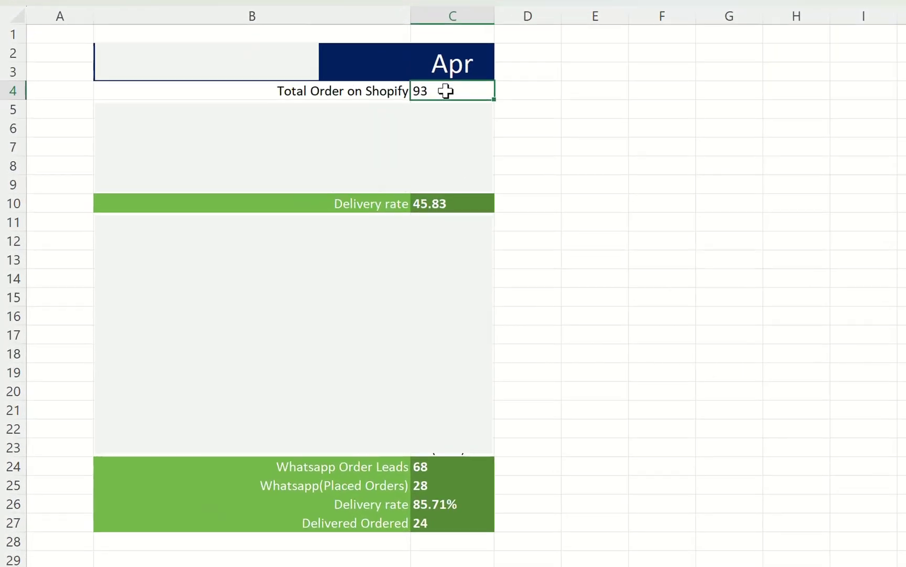
left_click(488, 472)
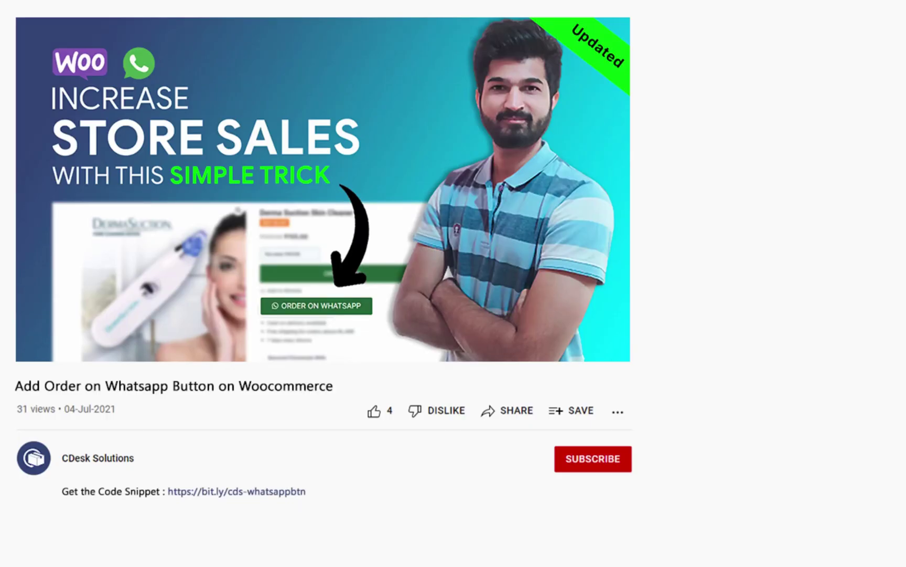
scroll(324, 249, "down", 2)
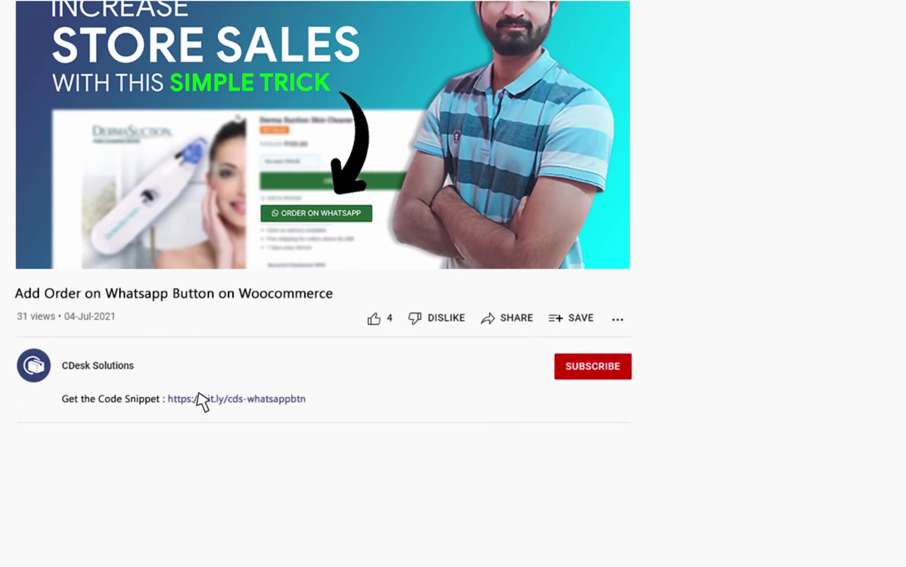
left_click(201, 400)
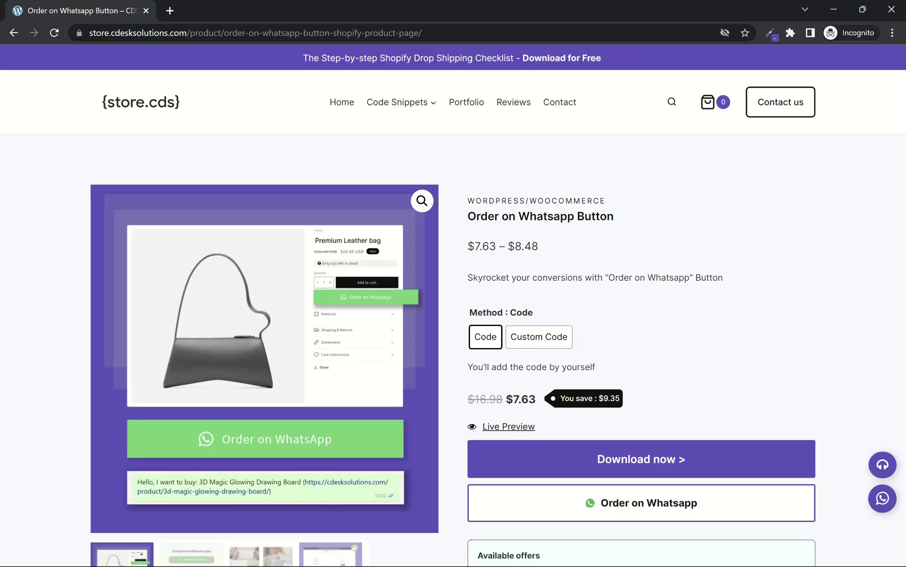
scroll(55, 263, "down", 1)
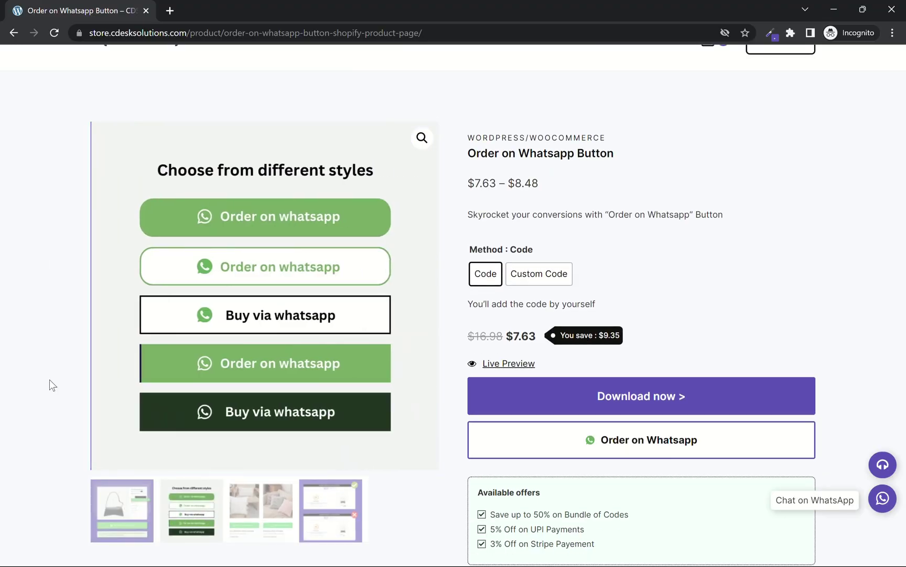
Pick the Custom Code method for the Order on Whatsapp Button and proceed to checkout.
scroll(50, 383, "down", 1)
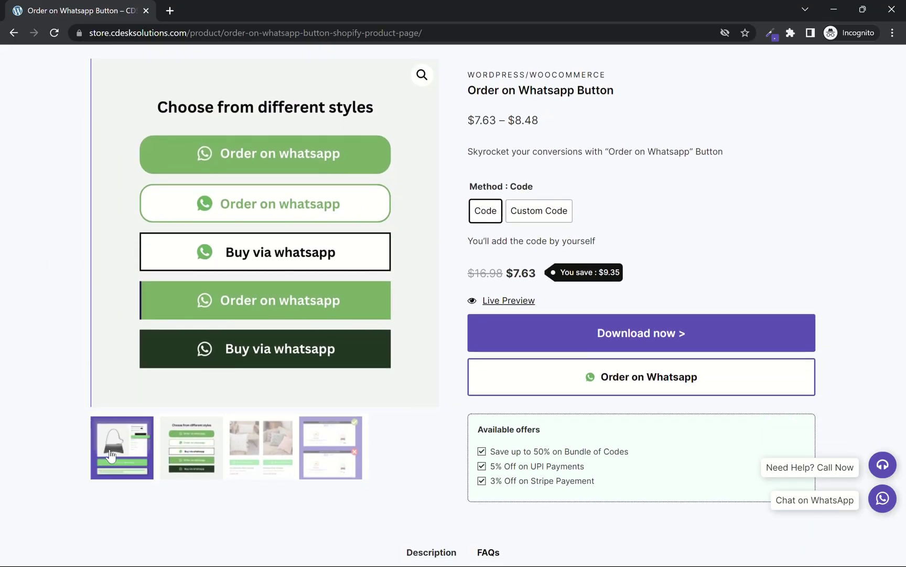
left_click(111, 456)
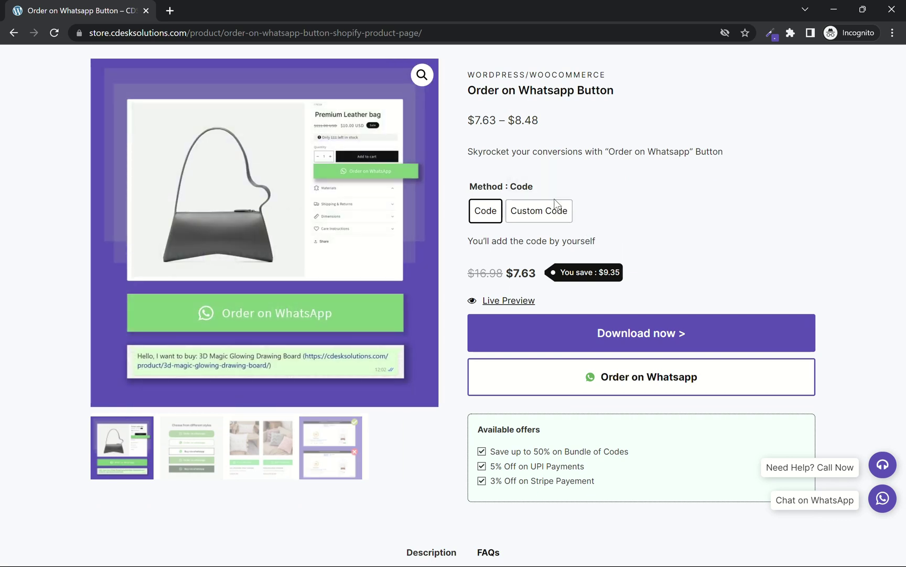
left_click(524, 215)
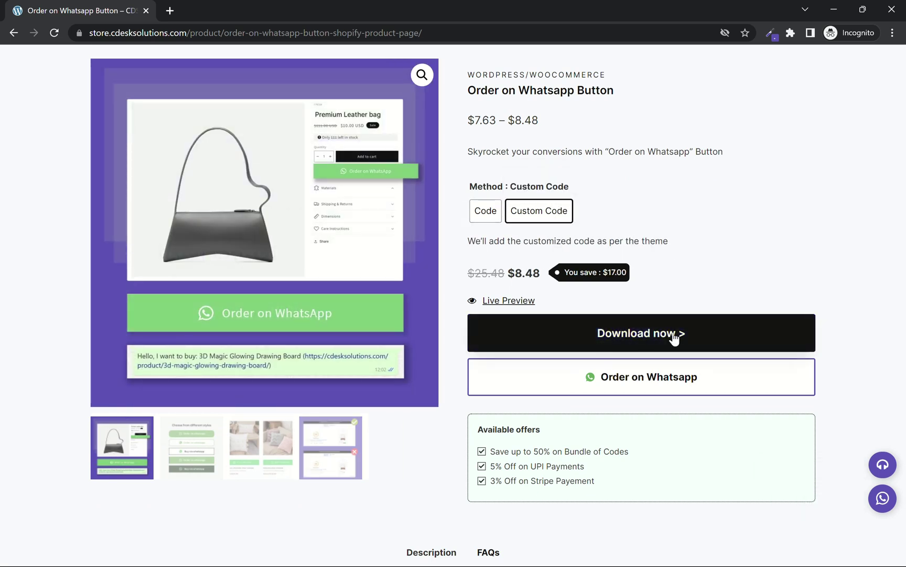
left_click(648, 339)
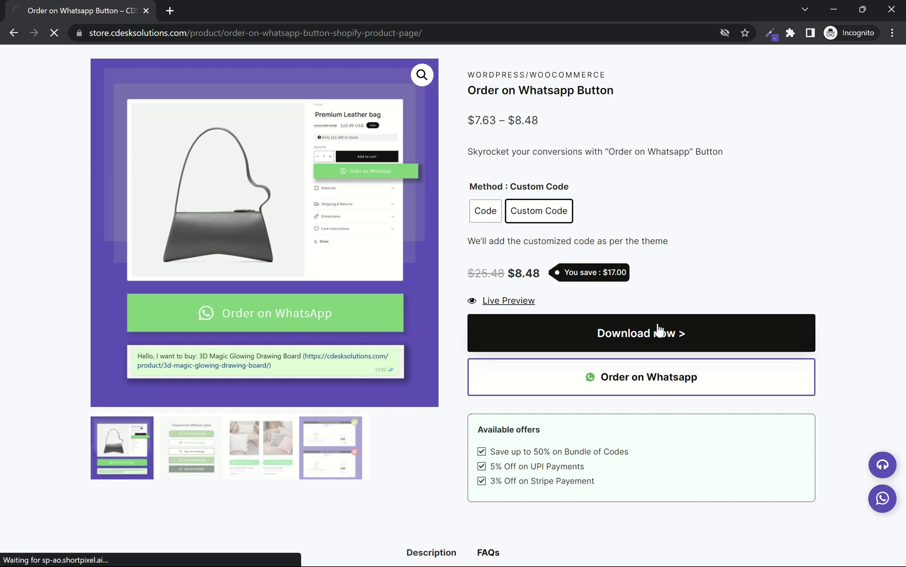
scroll(38, 236, "down", 4)
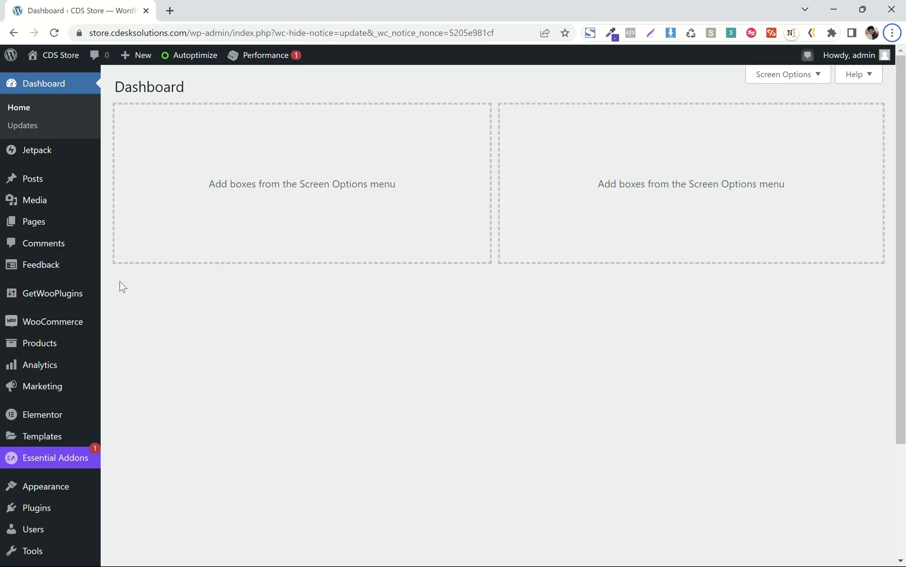
Go to Plugins > Add New from the CDS Store admin dashboard.
scroll(2, 404, "down", 3)
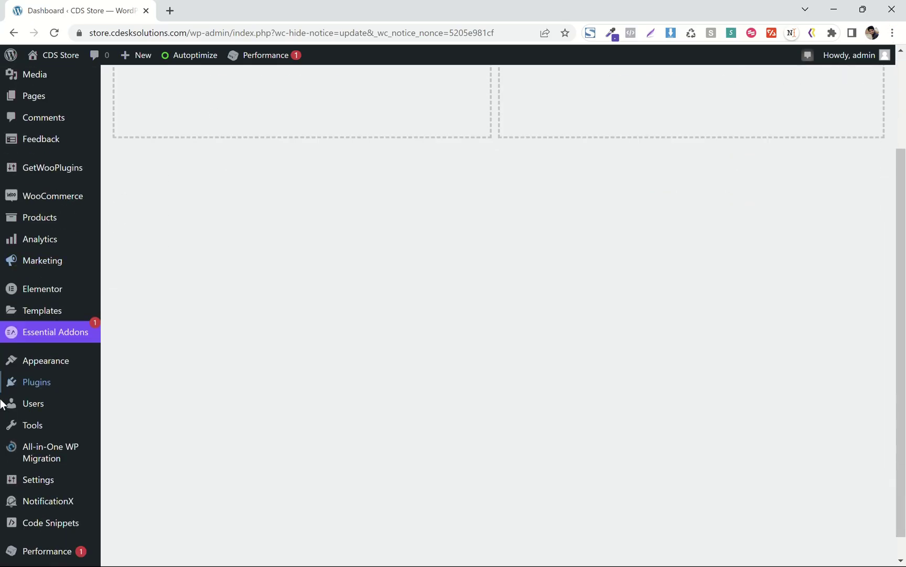
mouse_move(47, 384)
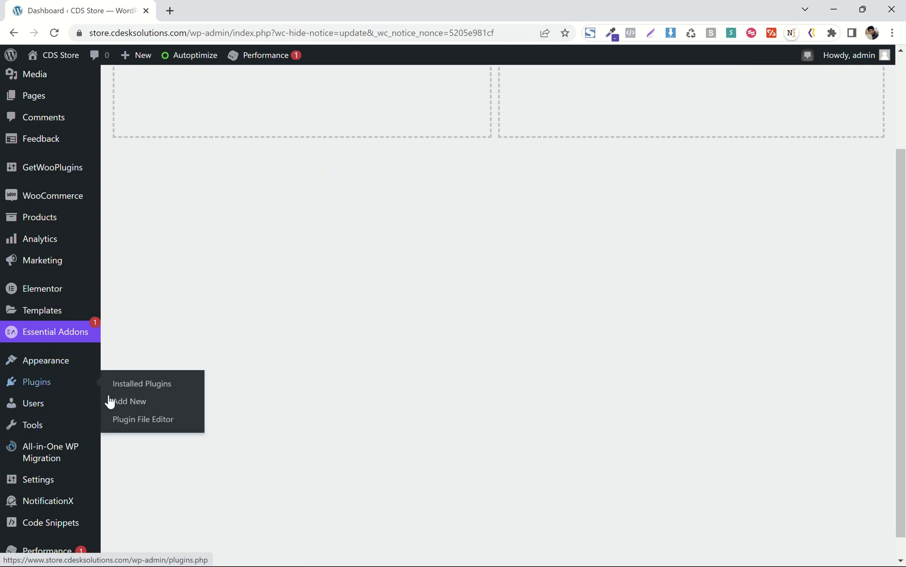
left_click(125, 401)
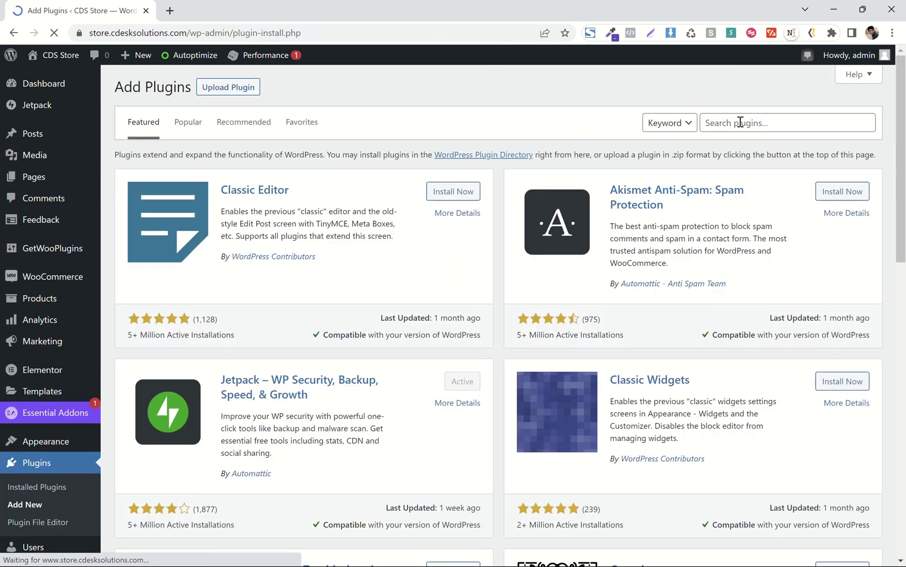
Search plugins for 'Code Snippets' and confirm WPCode is already Active.
left_click(739, 120)
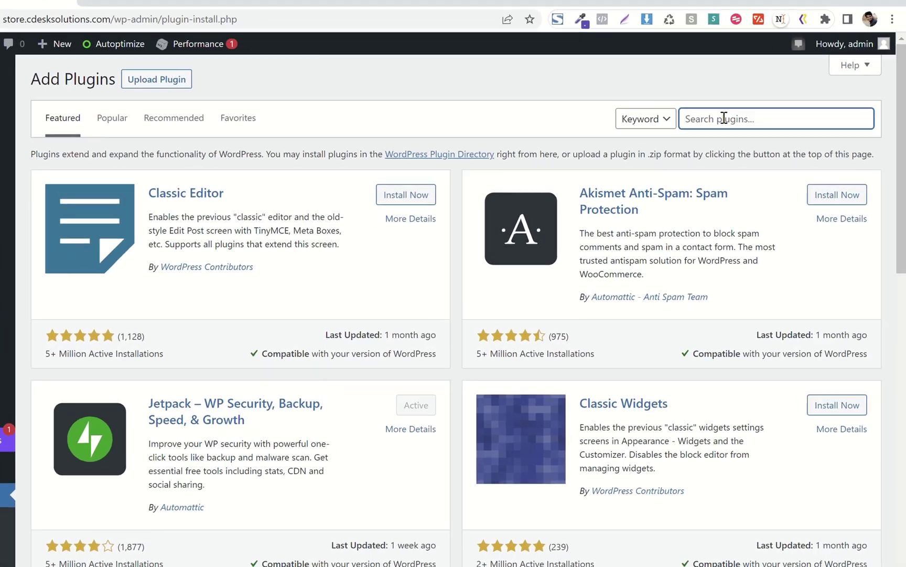
type("Code Sn")
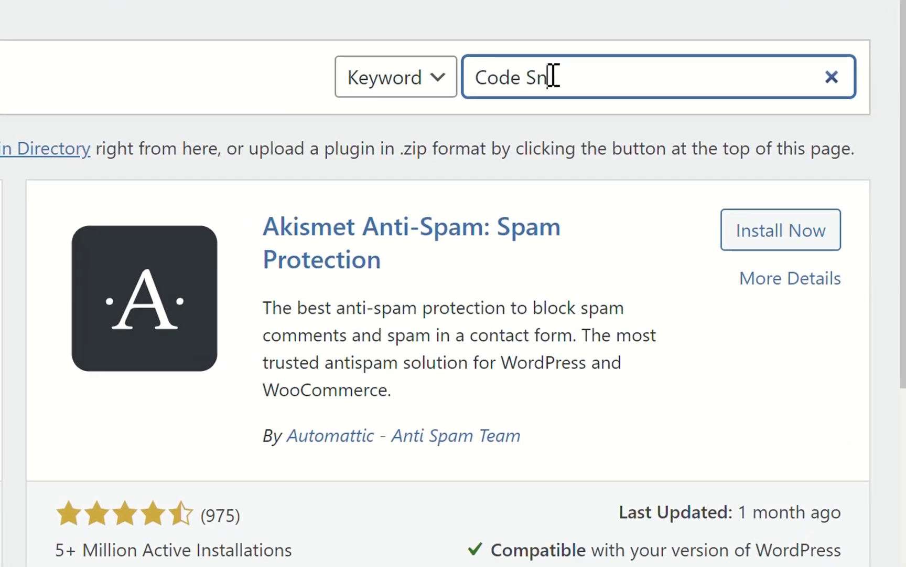
type("ippets")
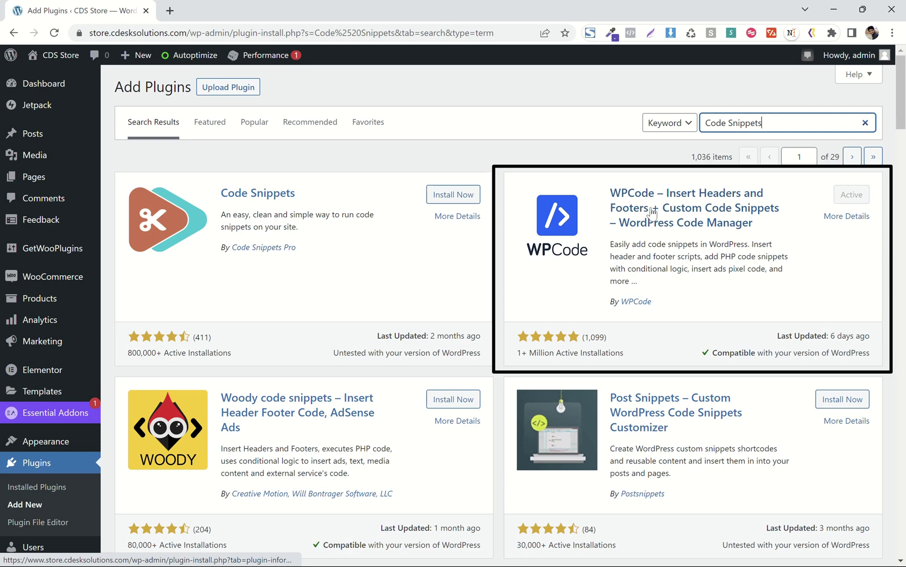
scroll(34, 376, "down", 7)
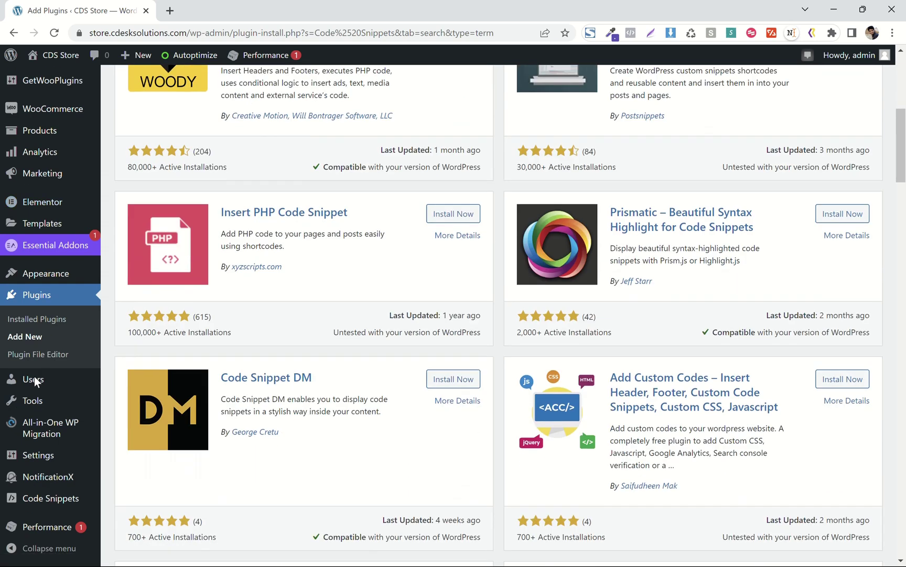
Add a new WPCode snippet, starting from a blank custom snippet.
mouse_move(27, 498)
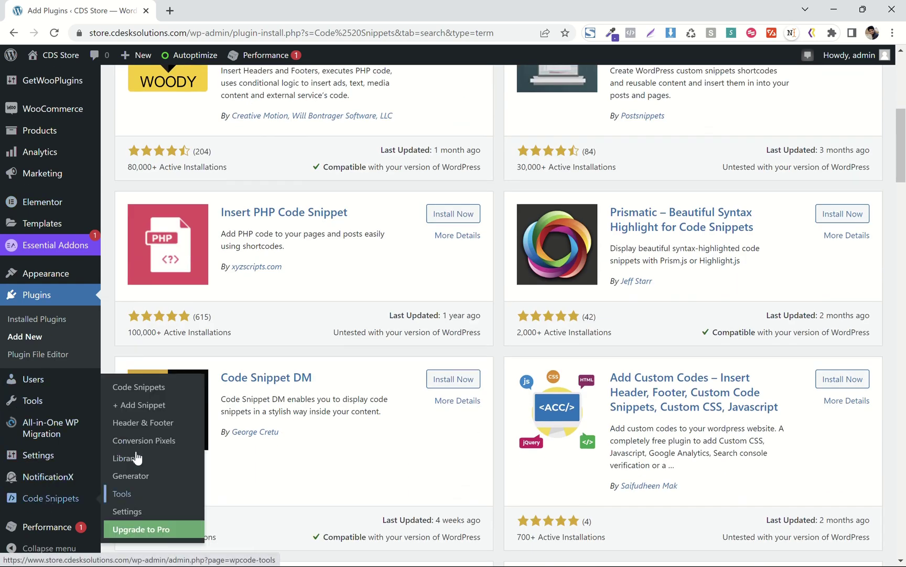
left_click(143, 407)
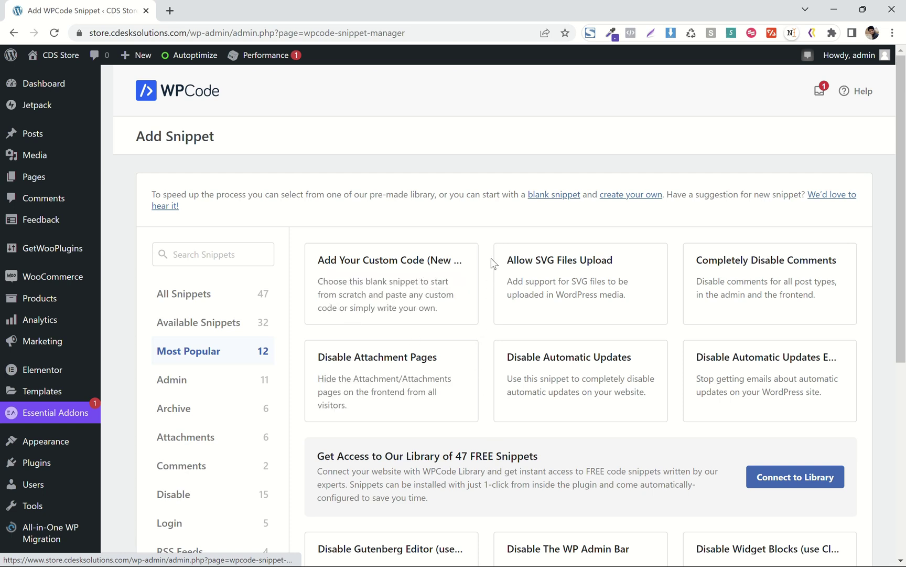
left_click(559, 195)
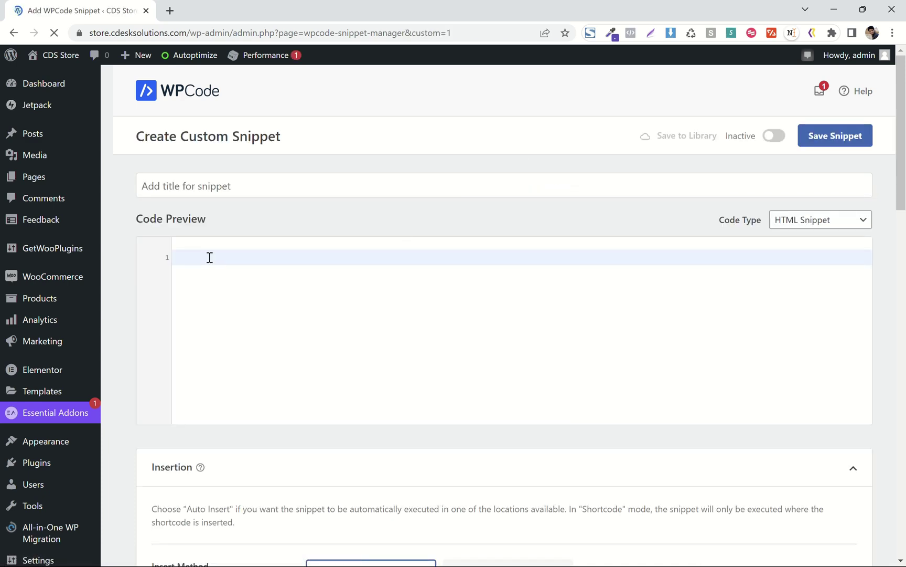
Title the snippet 'Order on Whatsapp', paste the WhatsApp button code, and set Code Type to PHP Snippet.
left_click(250, 188)
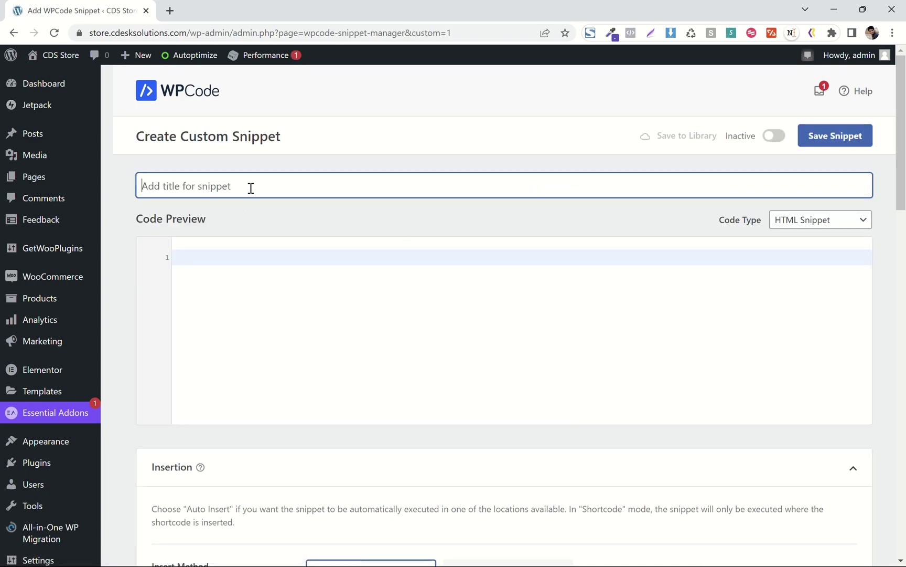
type("Order")
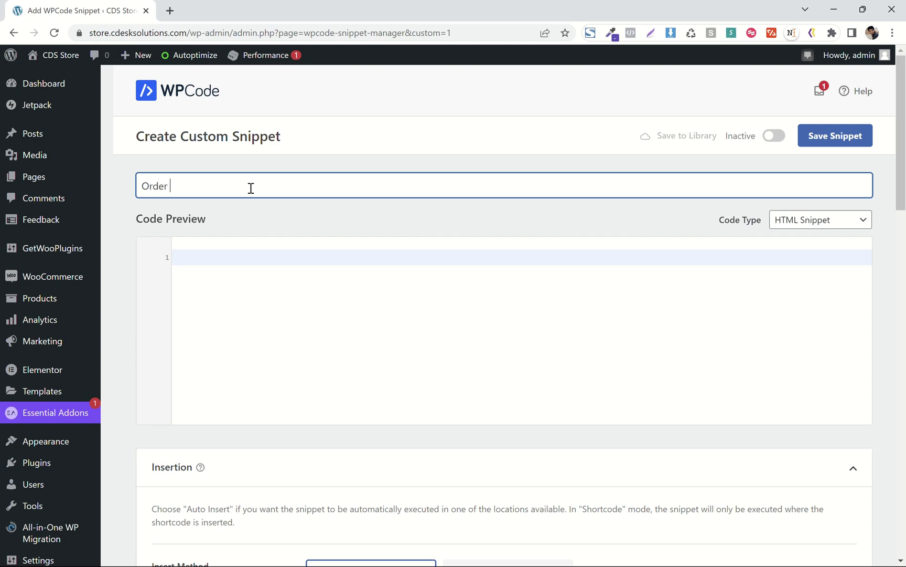
type(" on Whatsapp")
left_click(234, 264)
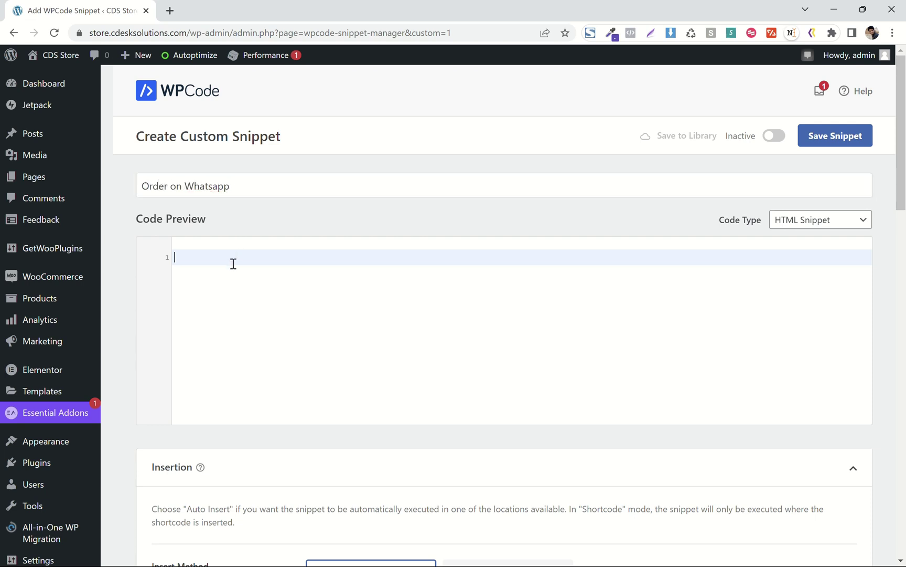
key("ctrl+v")
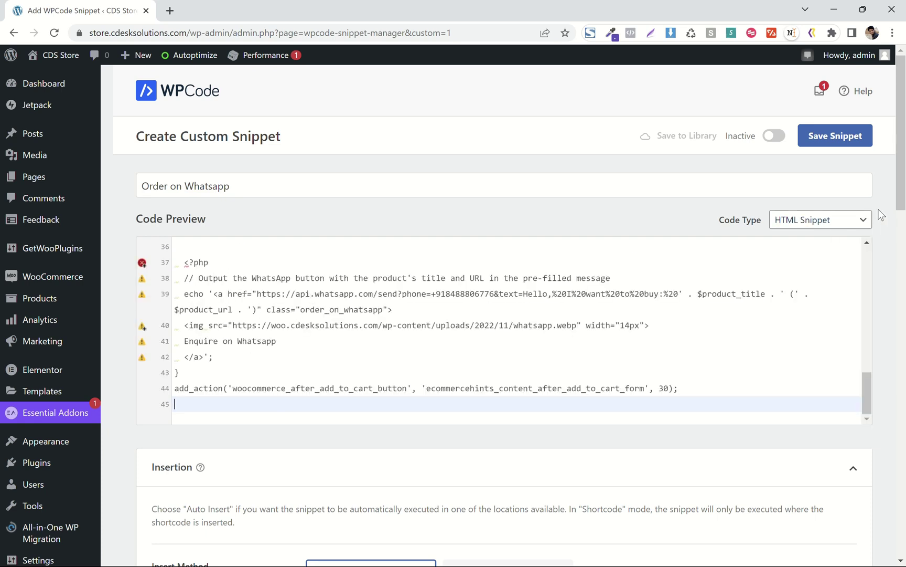
left_click(846, 224)
left_click(805, 284)
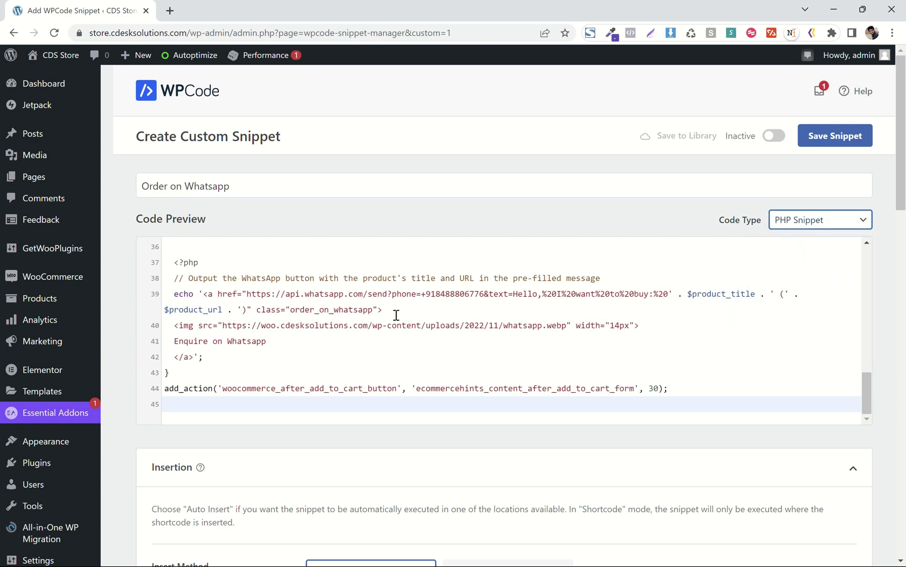
Switch the Order on Whatsapp snippet from Inactive to Active and save it.
scroll(241, 292, "down", 7)
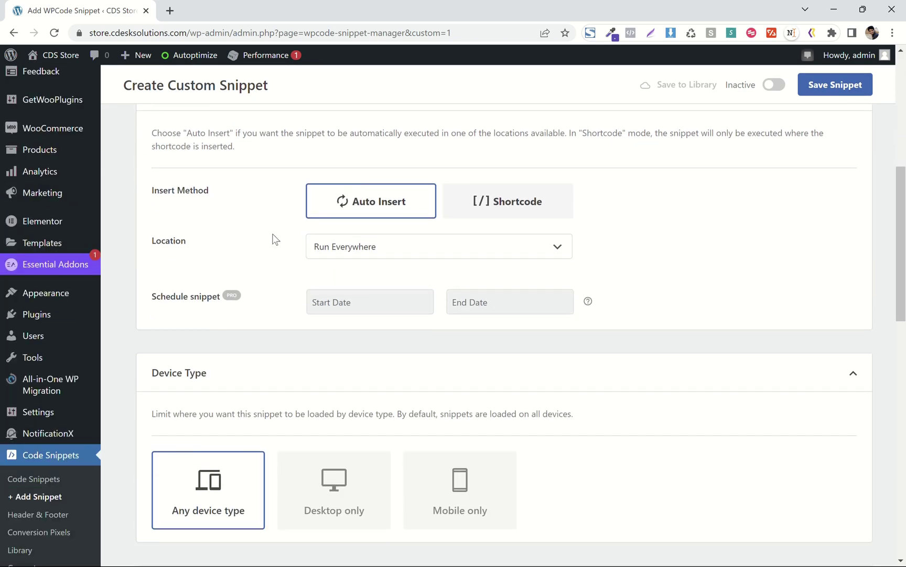
scroll(243, 310, "down", 12)
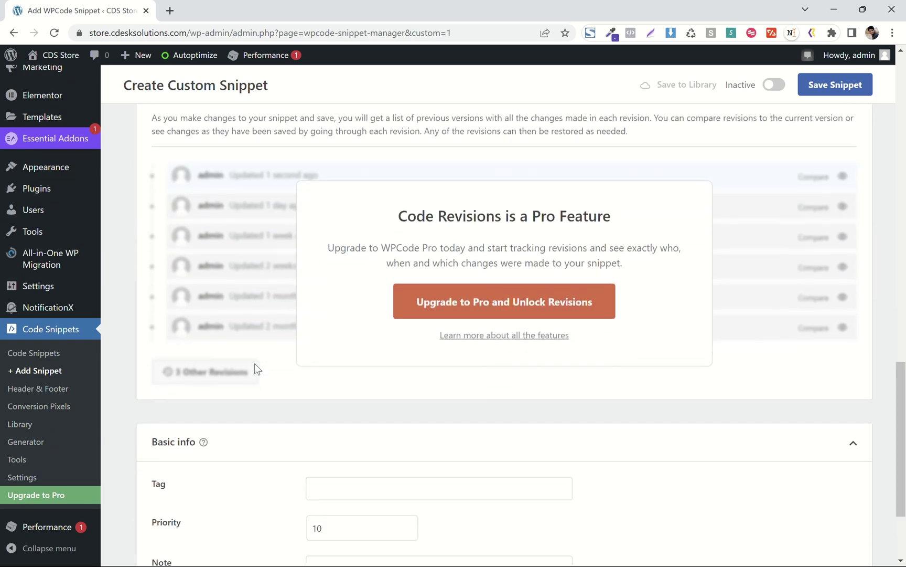
scroll(254, 363, "down", 3)
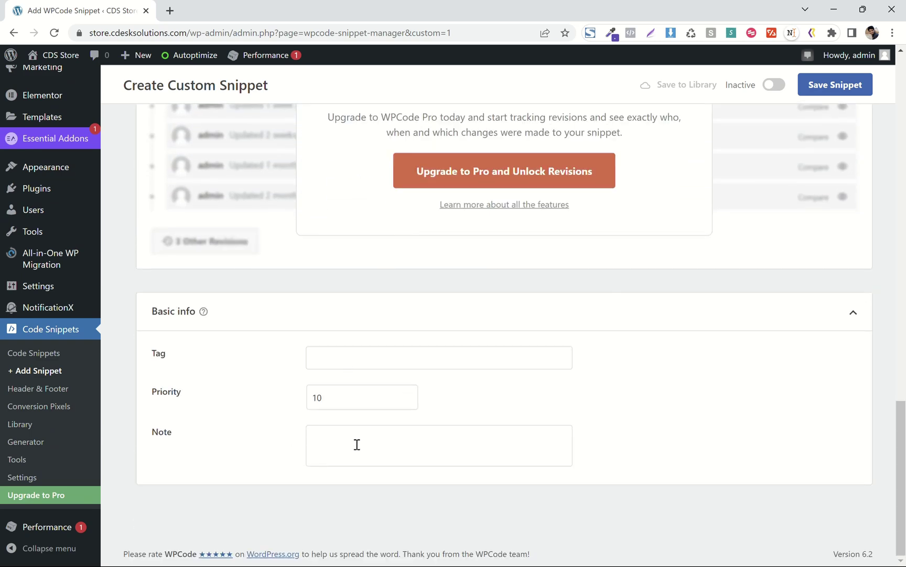
scroll(649, 400, "up", 20)
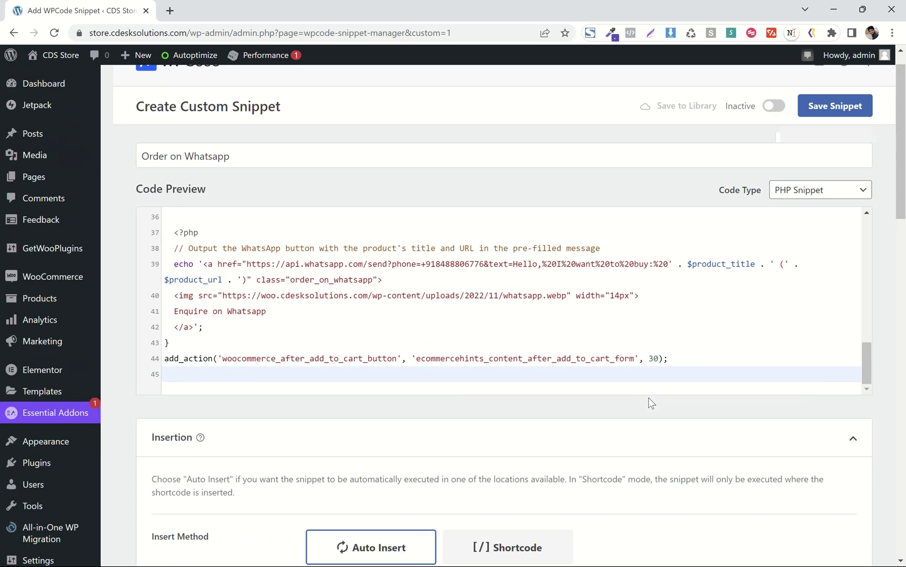
left_click(775, 136)
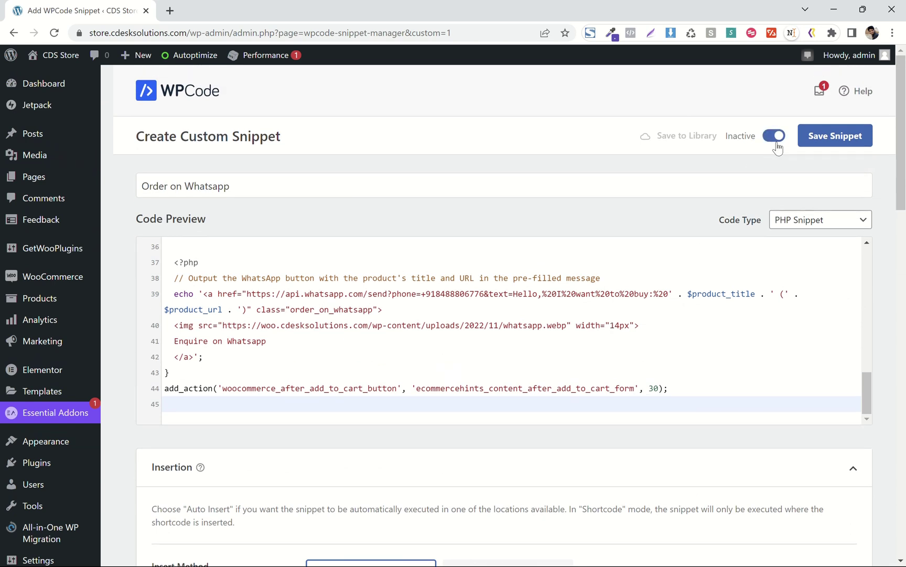
left_click(842, 138)
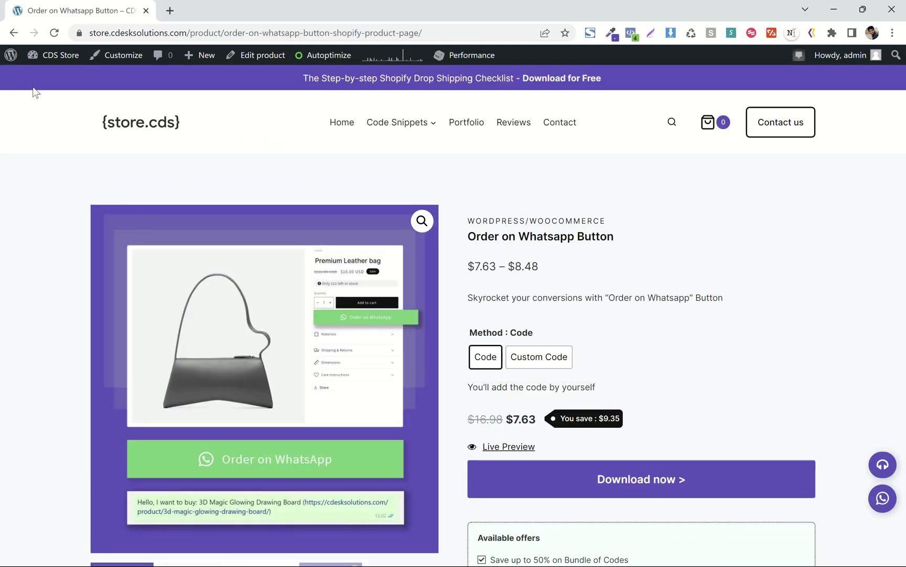
Reload the product page and test the new Enquire on Whatsapp button.
left_click(53, 34)
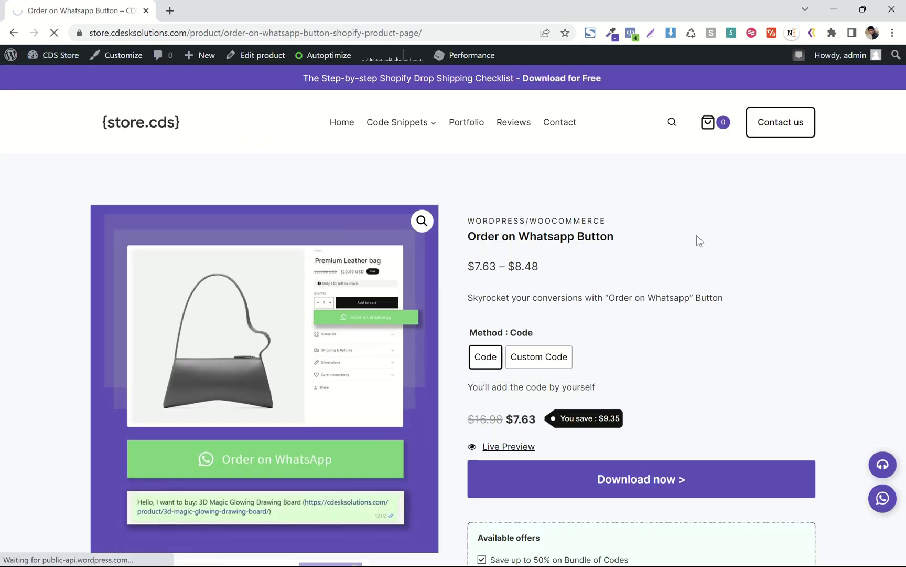
scroll(734, 234, "down", 2)
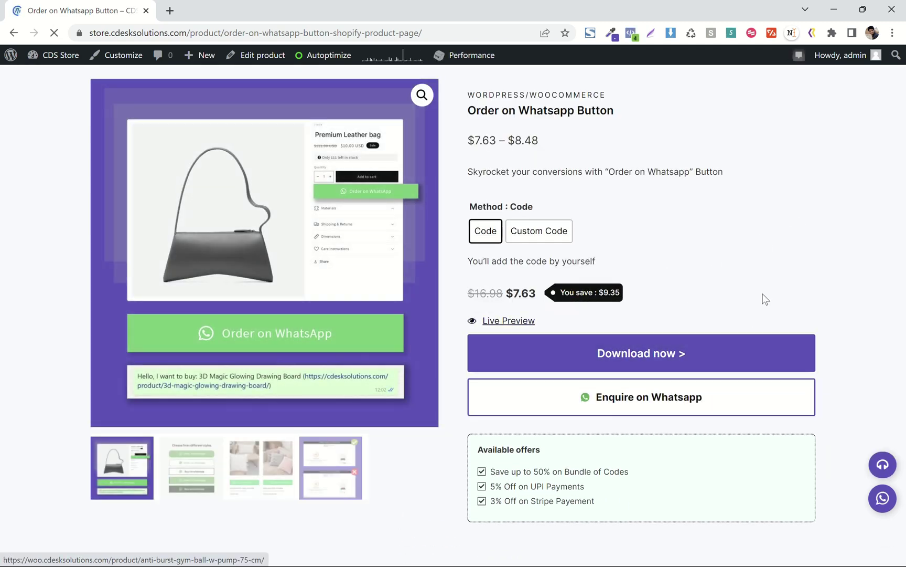
scroll(677, 320, "down", 1)
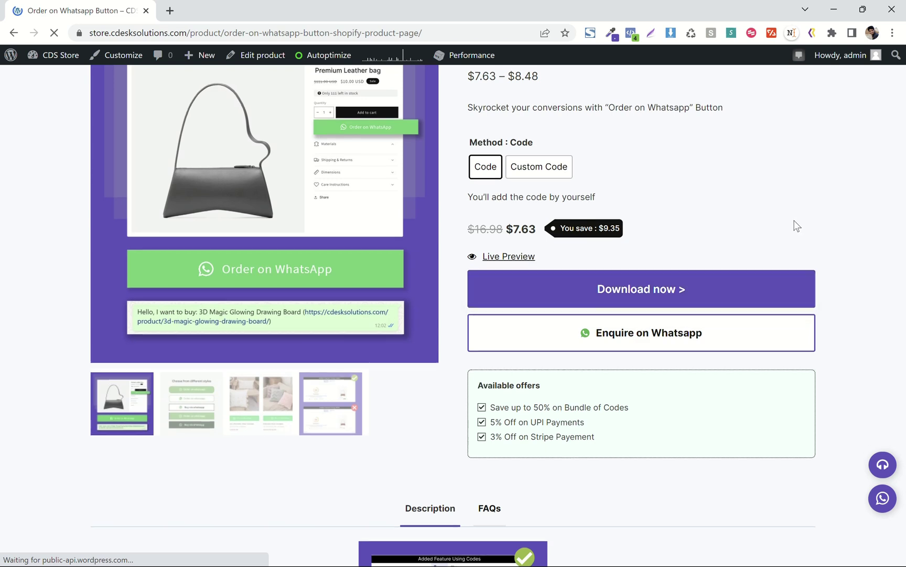
scroll(818, 227, "down", 1)
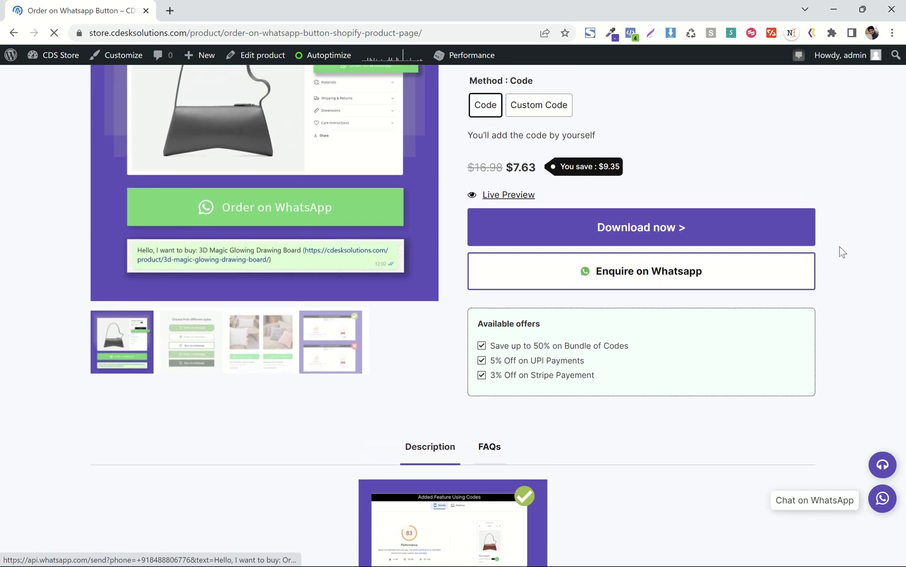
left_click(663, 277)
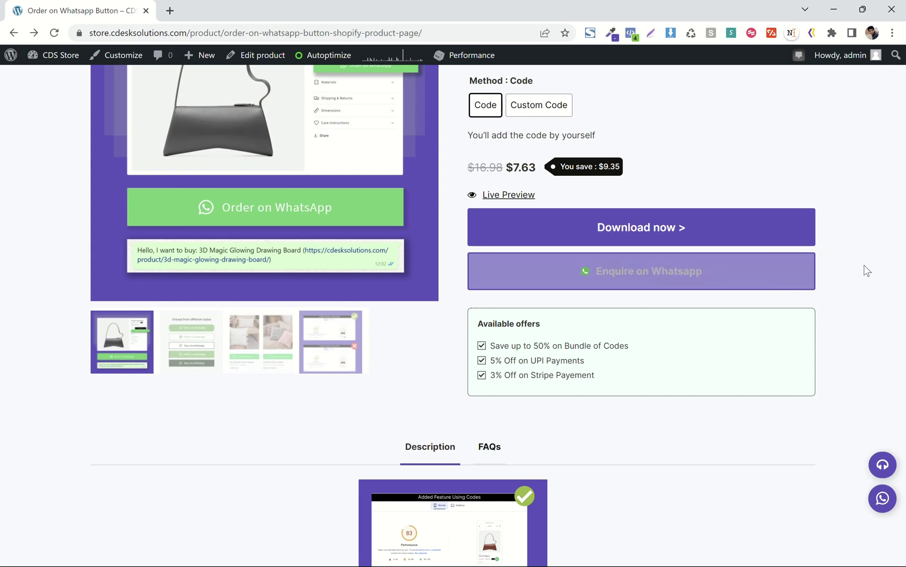
Change the line 41 button label from 'Enquire on Whatsapp' to 'Order on Whatsapp' and update the snippet.
key("alt+Tab")
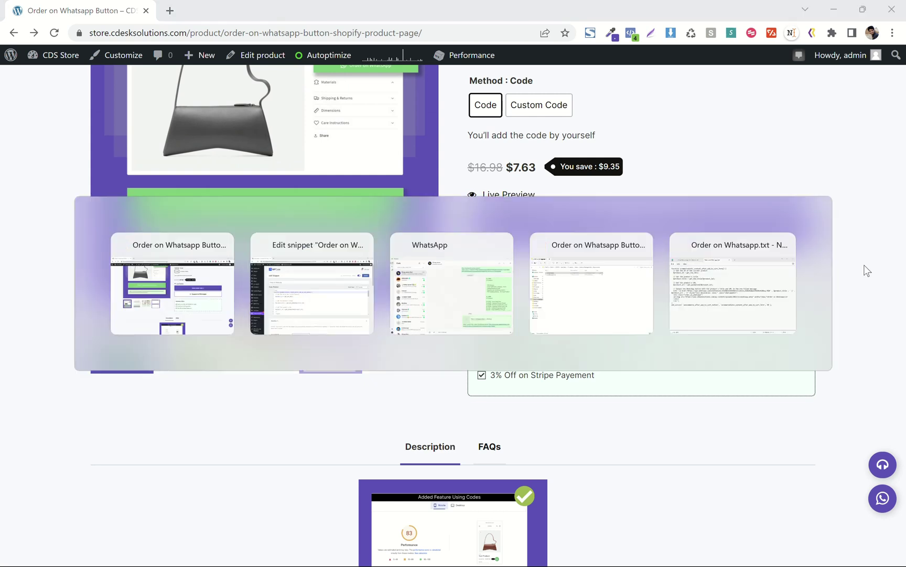
scroll(364, 330, "down", 4)
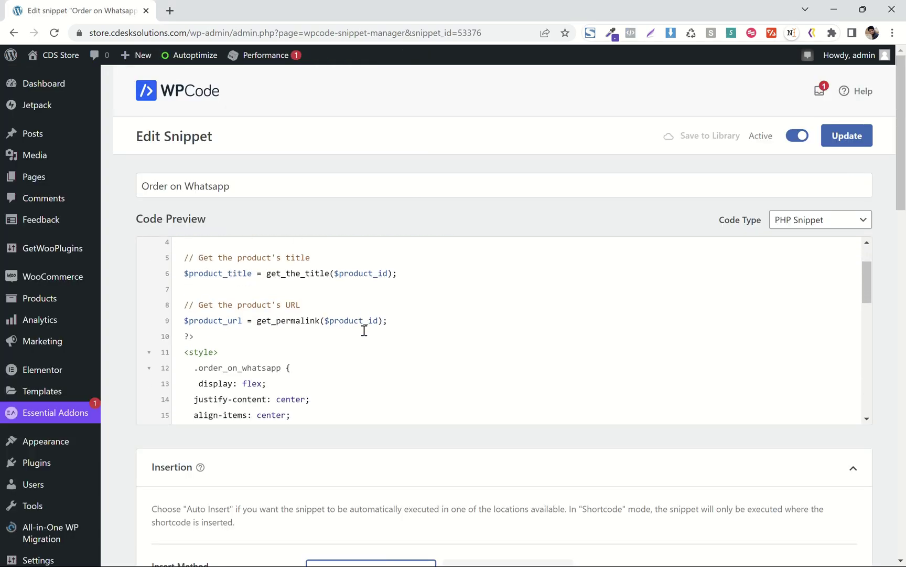
scroll(240, 350, "down", 8)
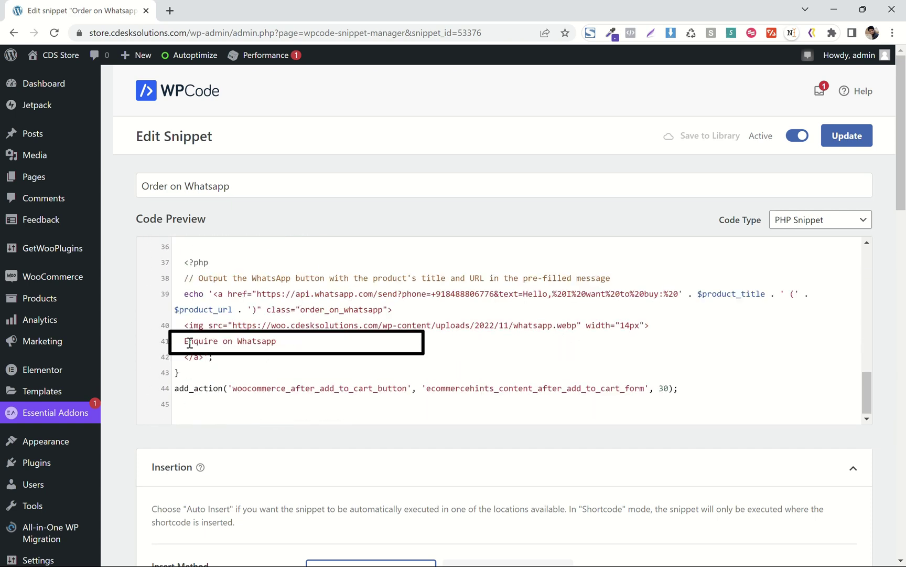
left_click_drag(190, 343, 289, 341)
left_click(288, 342)
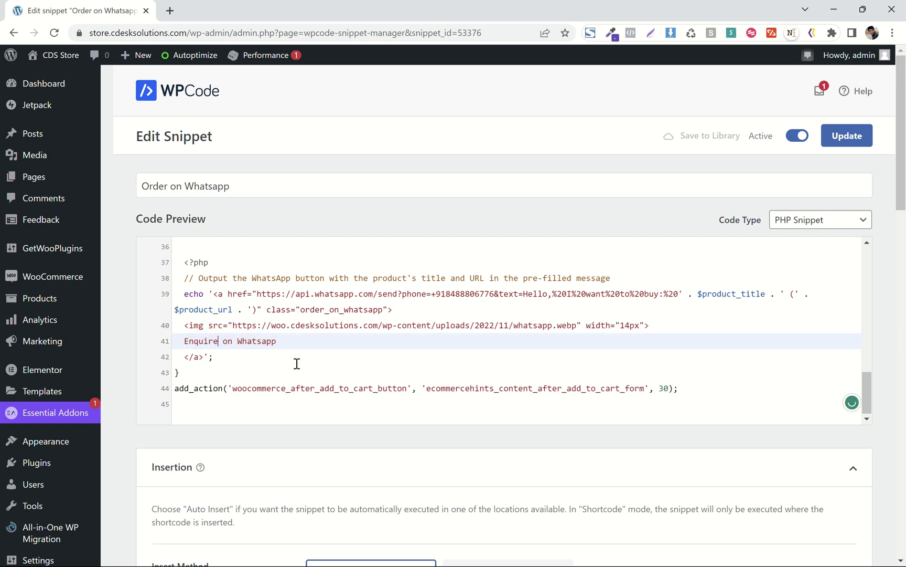
key("ctrl+shift+Left")
type("Order")
left_click(855, 138)
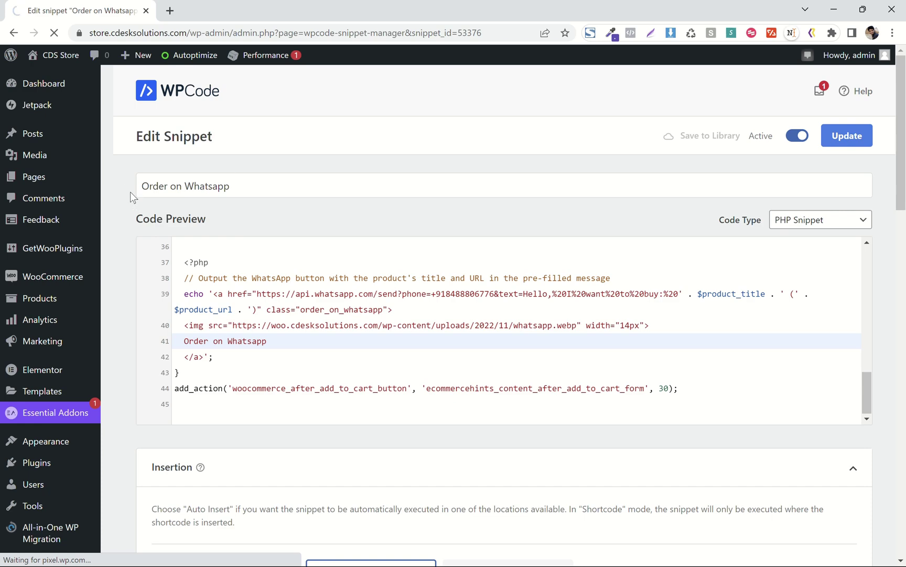